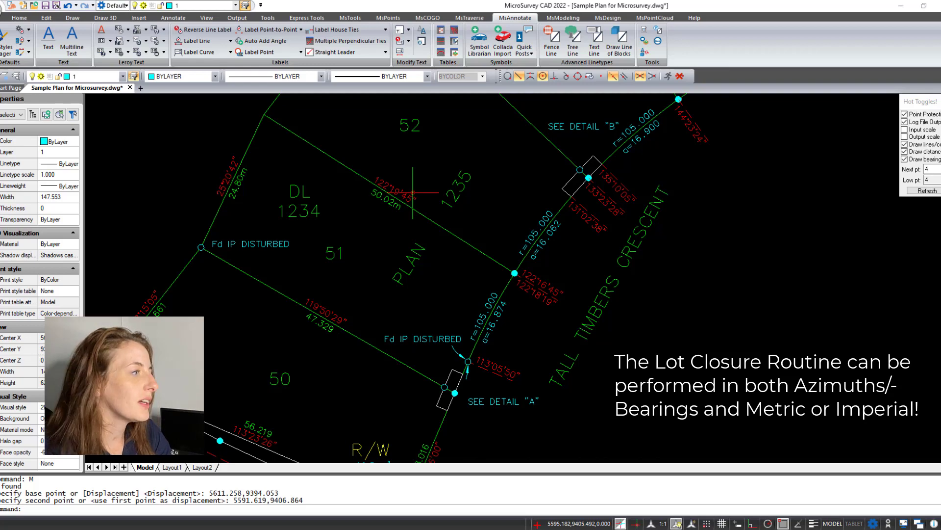
# Zoom the Sample Plan out until the title block and legend show beside Lot 51
pyautogui.scroll(-3, 413, 193)
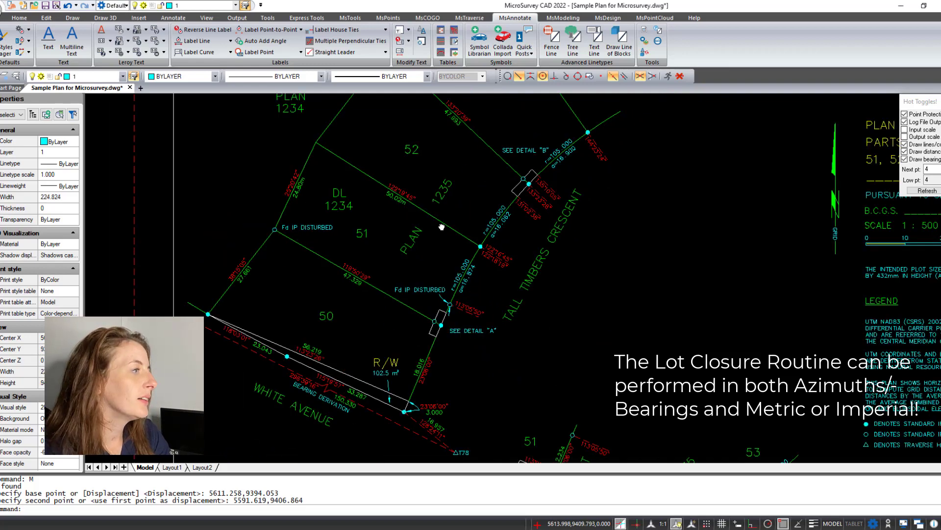
pyautogui.scroll(1, 444, 225)
pyautogui.scroll(-2, 447, 225)
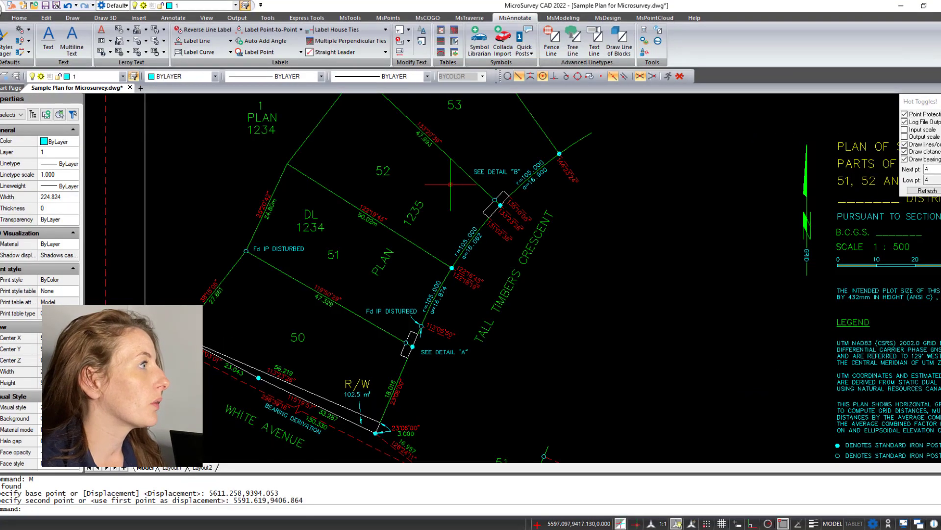
# Start the MsTools Lot Closure Program and name the closure 'Lot 51'
pyautogui.click(350, 18)
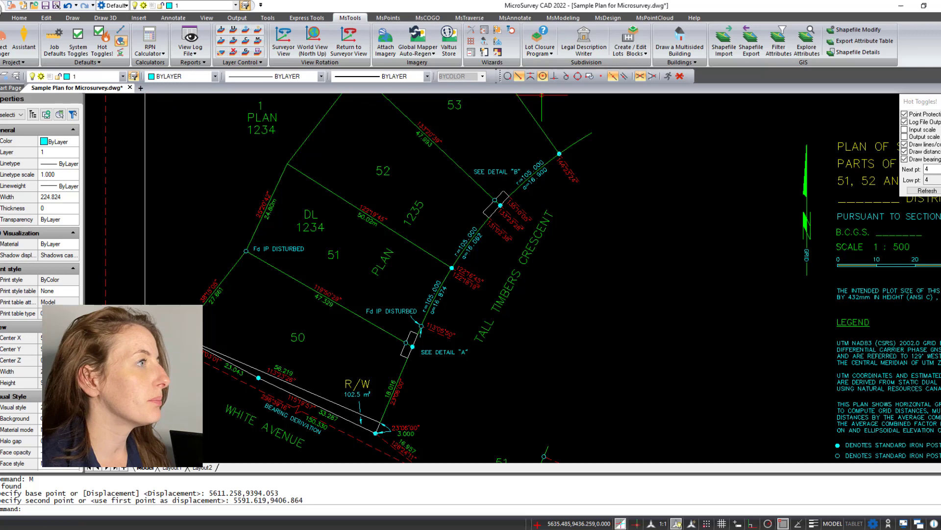
pyautogui.click(547, 34)
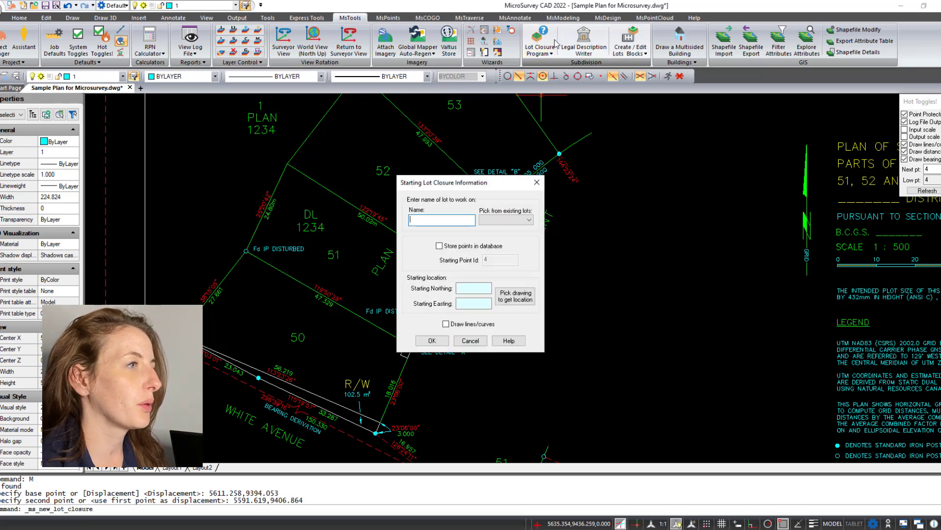
pyautogui.write('Lot')
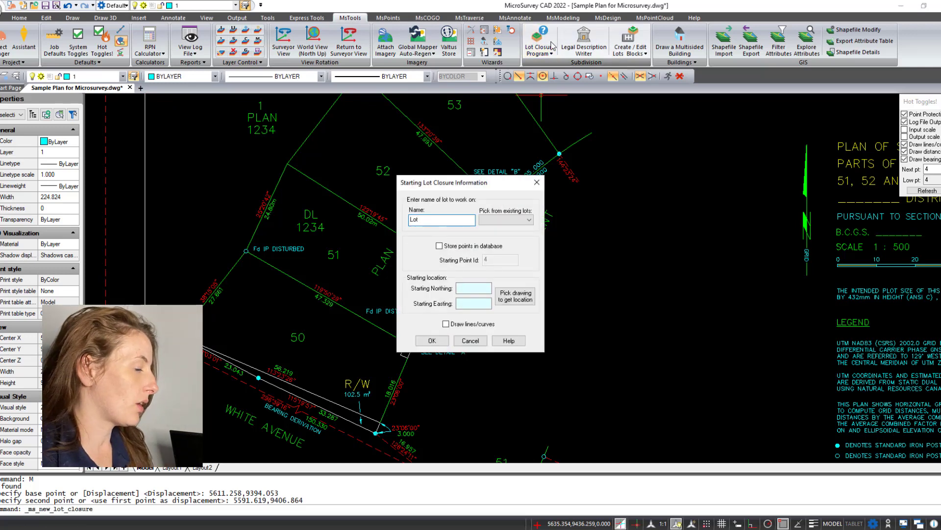
pyautogui.write(' 51')
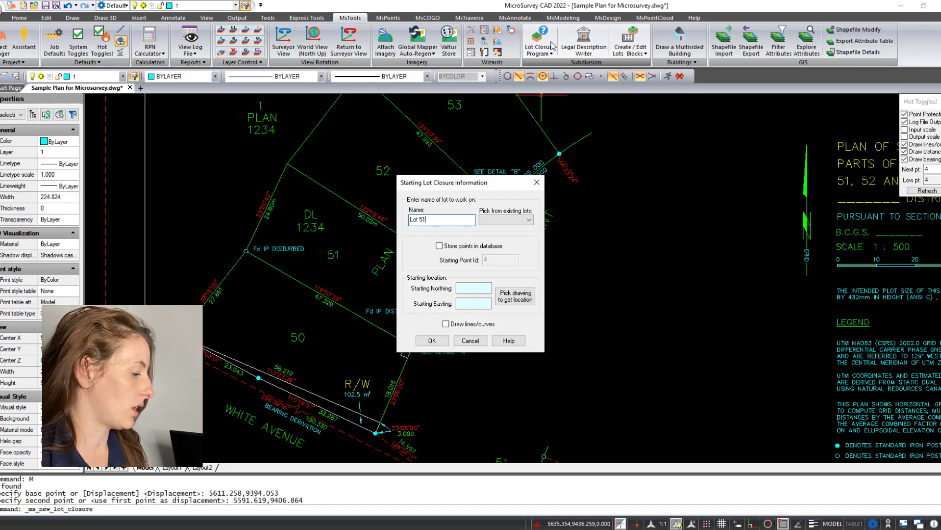
pyautogui.click(483, 288)
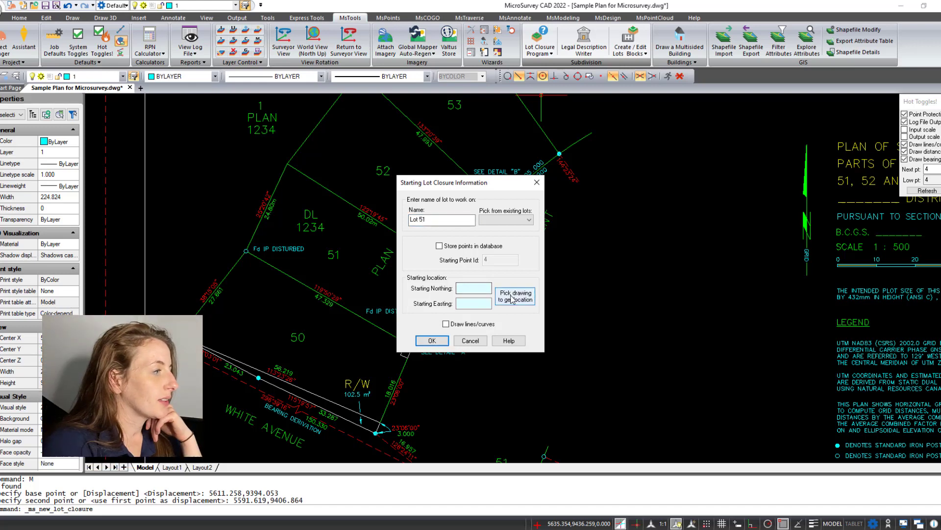
# Pick the corner near Detail A (N 9372.756, E 5600.488) as the closure start
pyautogui.moveTo(500, 188); pyautogui.dragTo(639, 155)
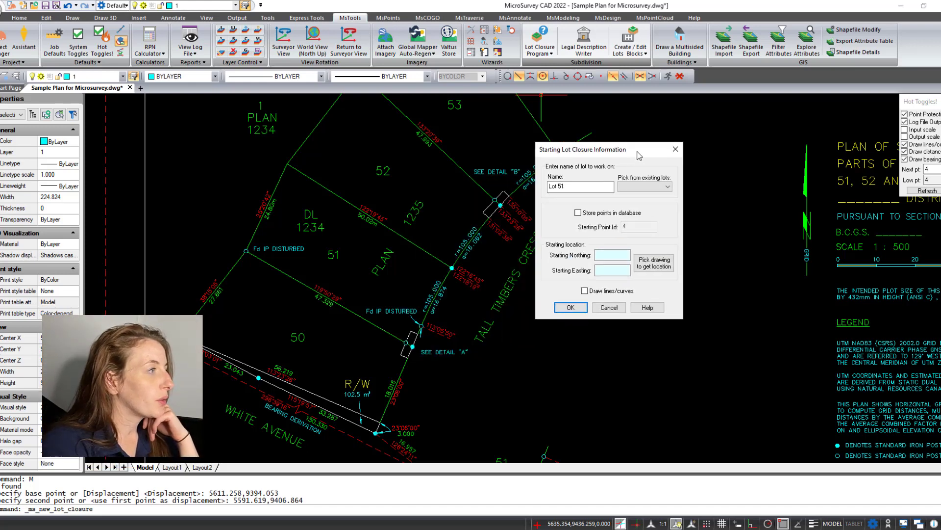
pyautogui.click(653, 262)
pyautogui.scroll(5, 407, 342)
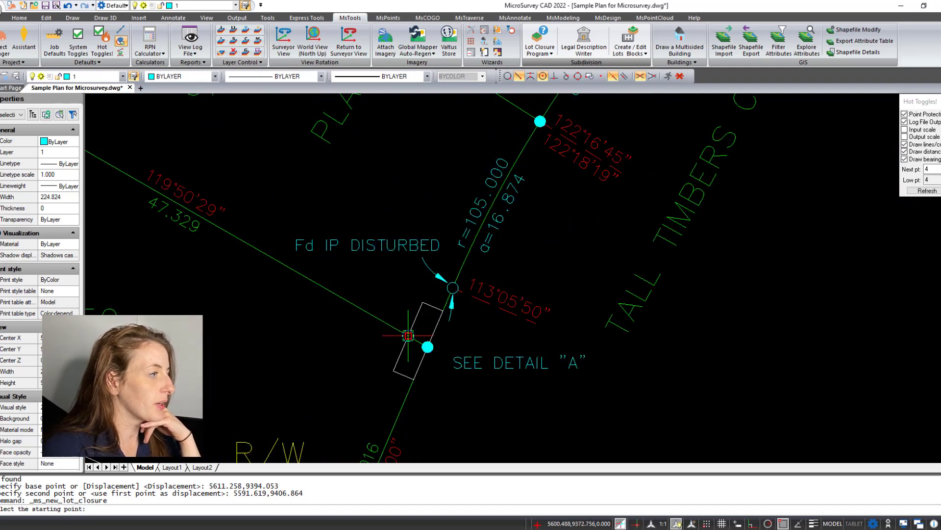
pyautogui.click(409, 336)
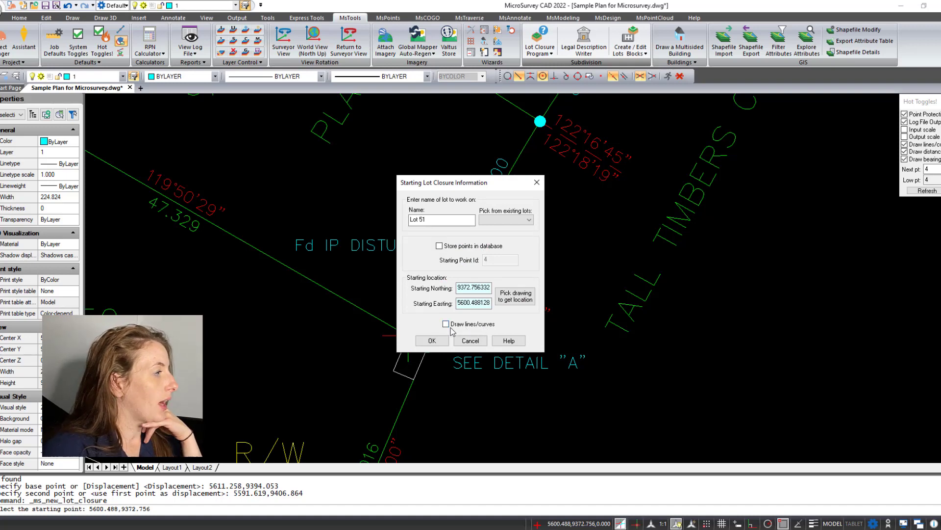
pyautogui.click(442, 341)
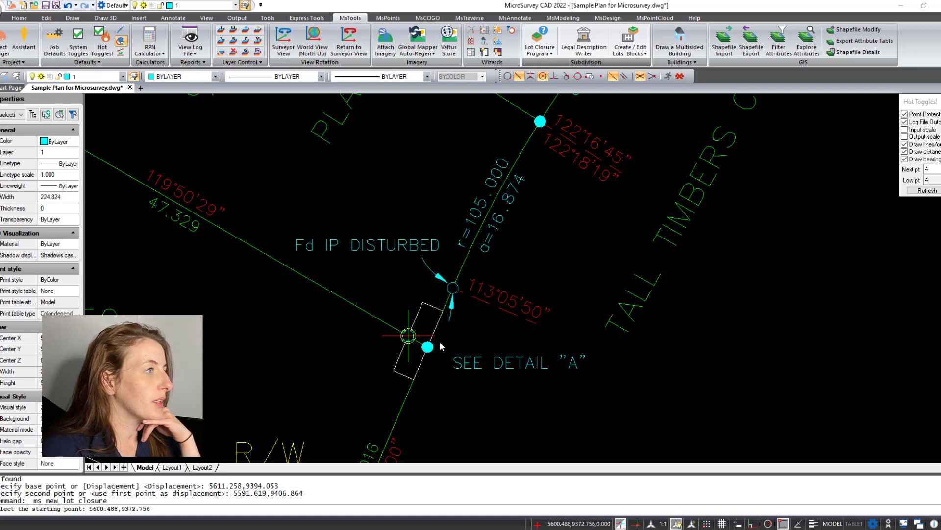
# Append the first course from the picked line and labels, swapped to 299°50'29" over 47.329
pyautogui.moveTo(437, 176); pyautogui.dragTo(613, 178)
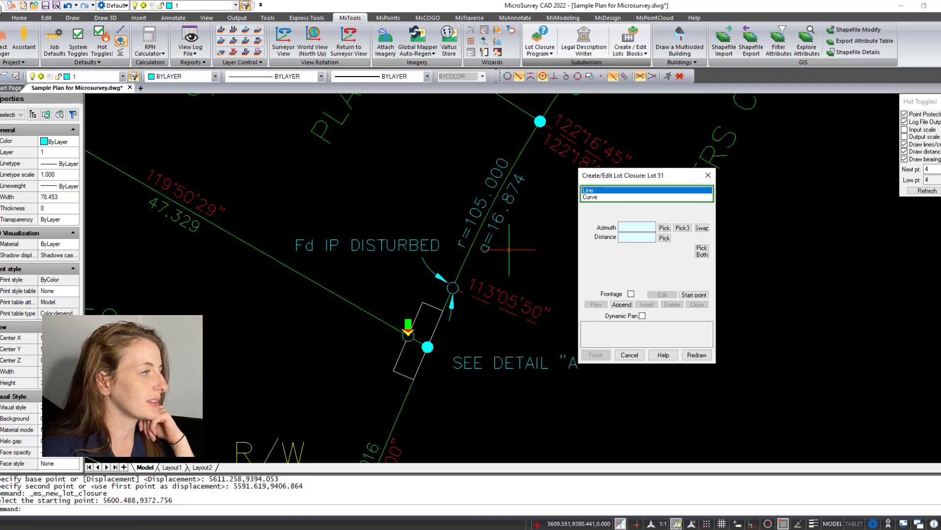
pyautogui.moveTo(285, 231)
pyautogui.mouseDown(button='middle')
pyautogui.moveTo(335, 253)
pyautogui.moveTo(347, 273)
pyautogui.mouseUp(button='middle')
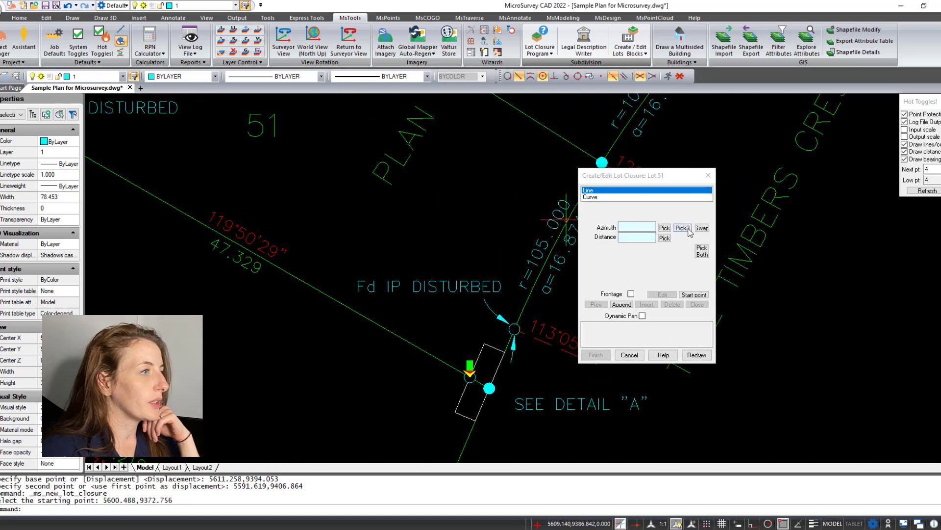
pyautogui.click(704, 256)
pyautogui.click(264, 293)
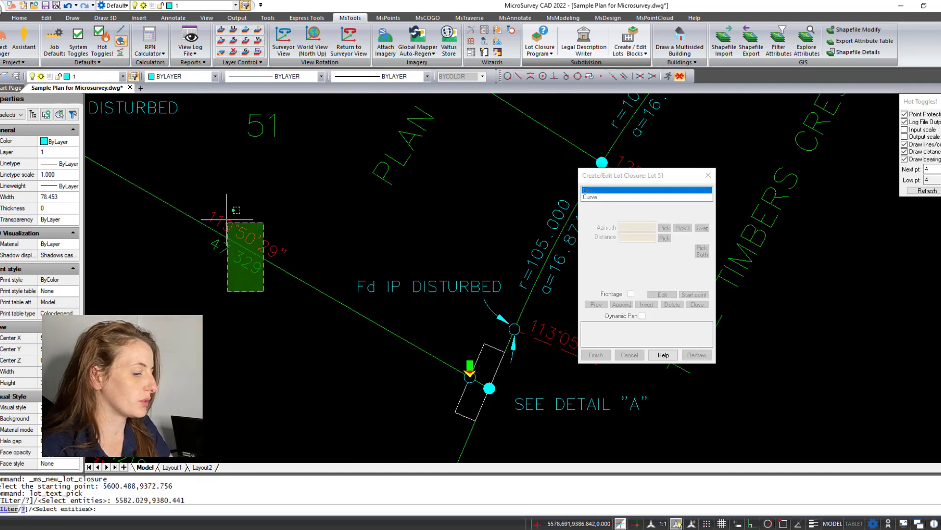
pyautogui.click(199, 185)
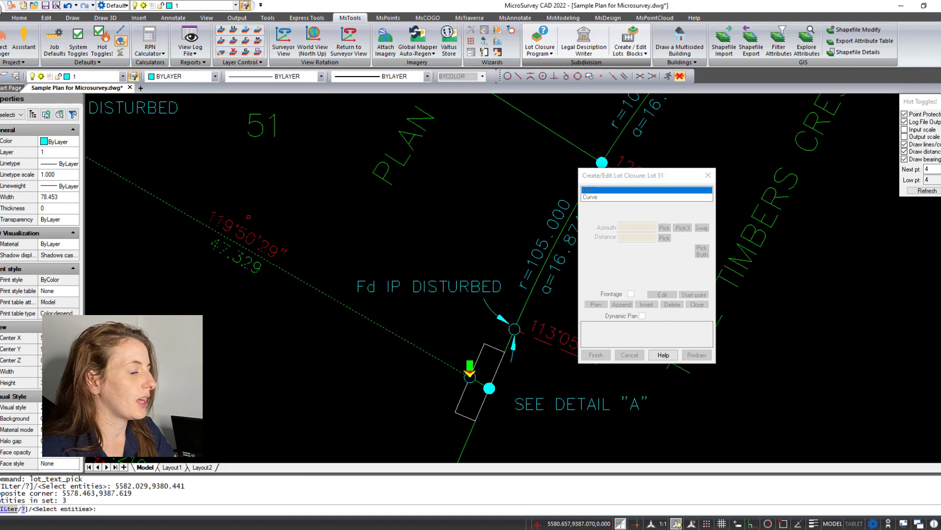
pyautogui.press('Return')
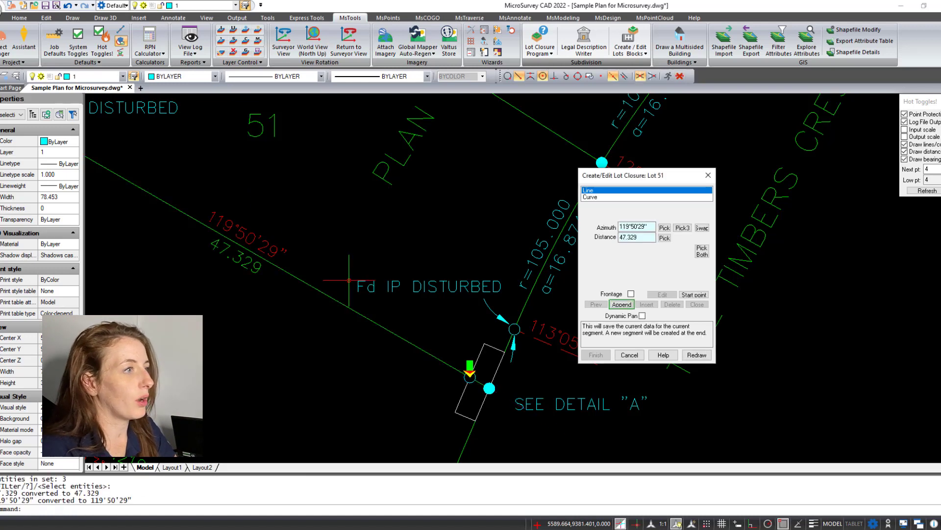
pyautogui.scroll(-3, 351, 282)
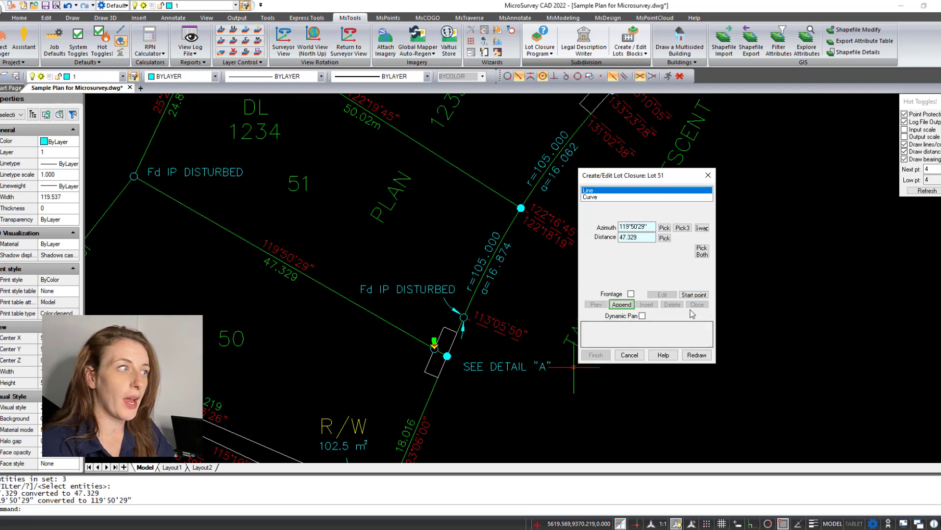
pyautogui.click(702, 228)
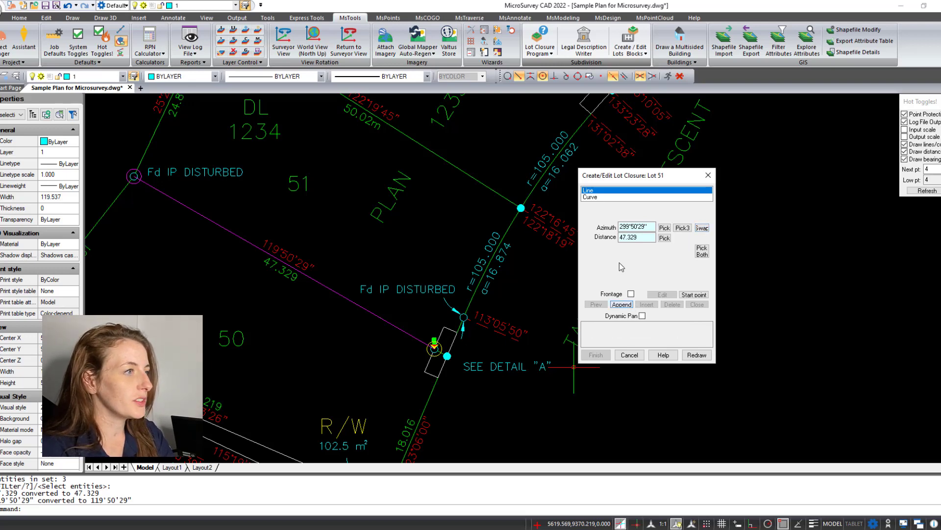
pyautogui.click(622, 305)
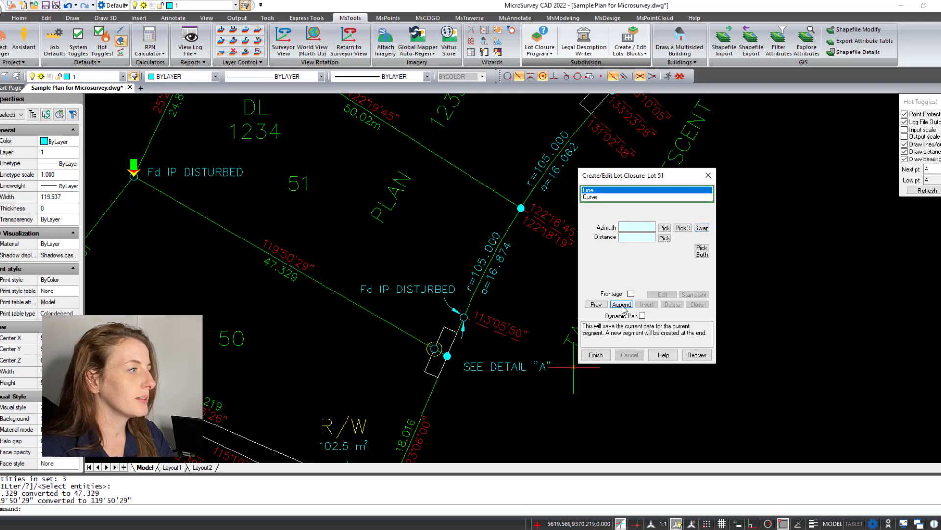
# Append the 25°20'42" course of 24.8 picked from the line and its labels
pyautogui.click(702, 251)
pyautogui.moveTo(343, 245); pyautogui.dragTo(328, 332, button='middle')
pyautogui.moveTo(182, 198); pyautogui.dragTo(142, 164)
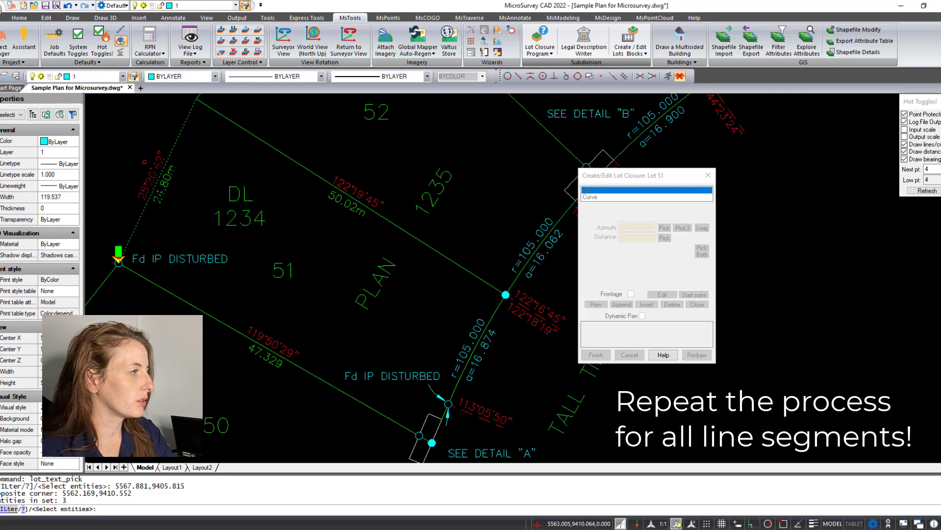
pyautogui.press('Return')
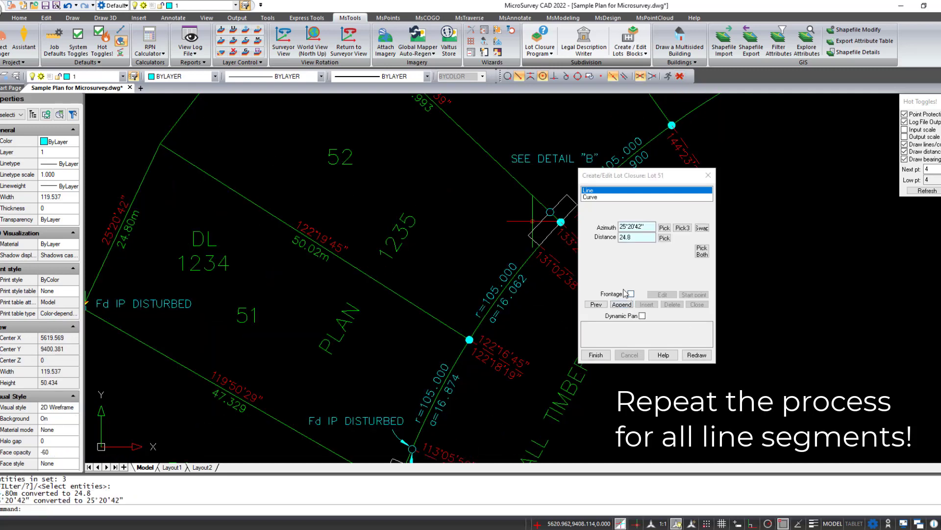
pyautogui.click(622, 304)
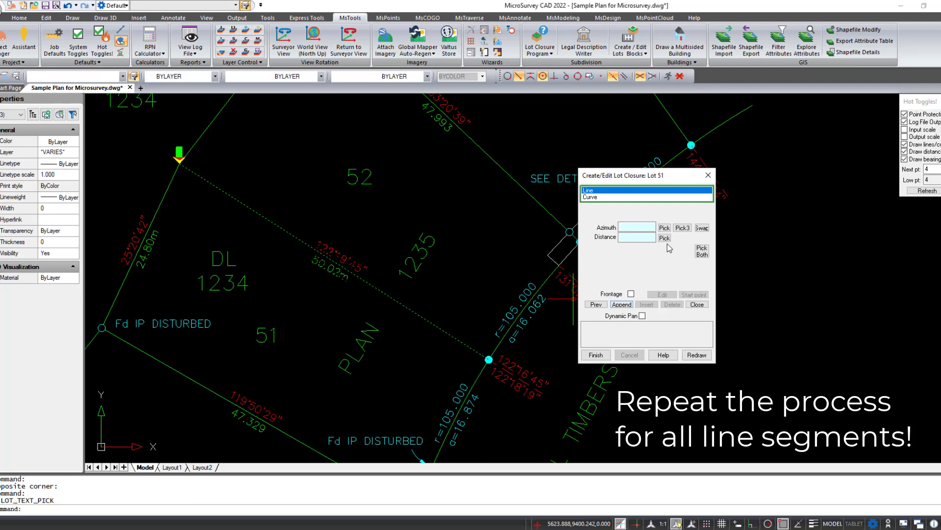
# Append the 122°19'45" course of 50.02 picked from the drawing
pyautogui.click(702, 251)
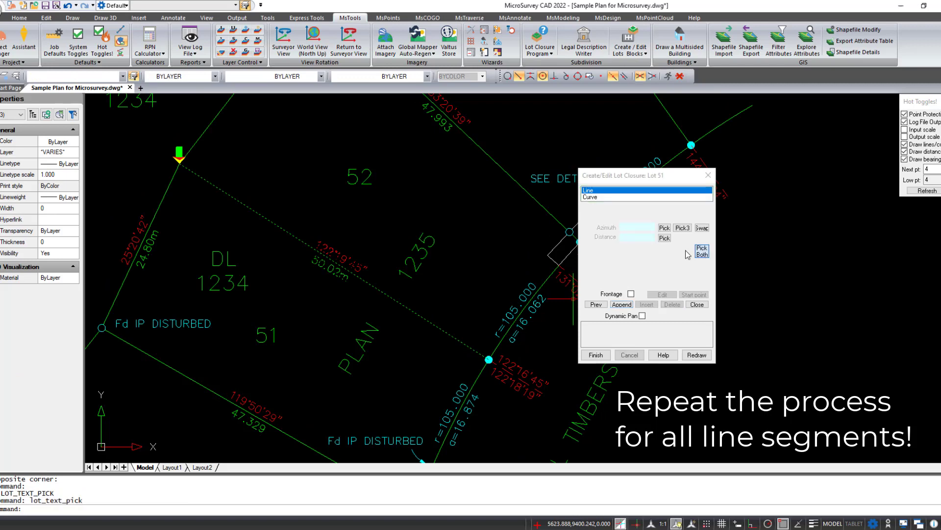
pyautogui.moveTo(329, 257); pyautogui.dragTo(353, 240)
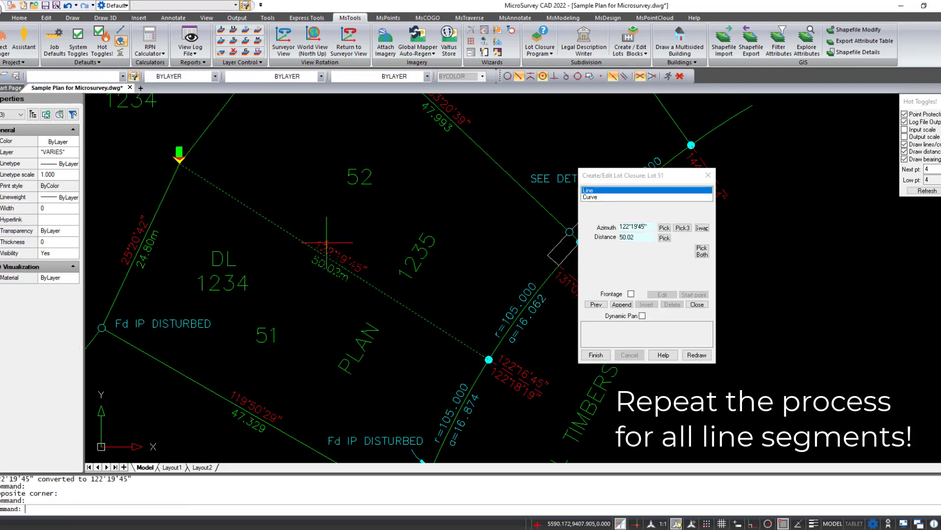
pyautogui.click(622, 304)
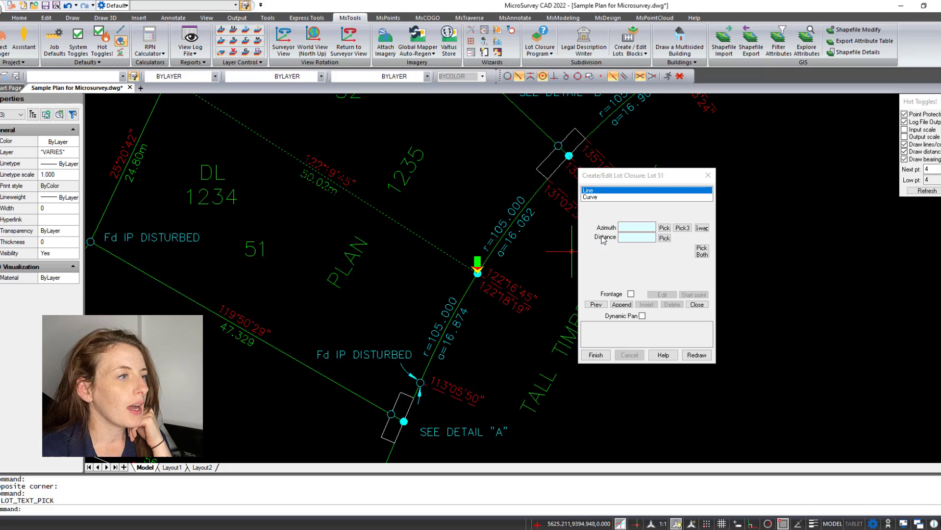
# Append a counterclockwise curve of radius 105, arc length 16.874, at azimuth 122°18'19"
pyautogui.click(604, 197)
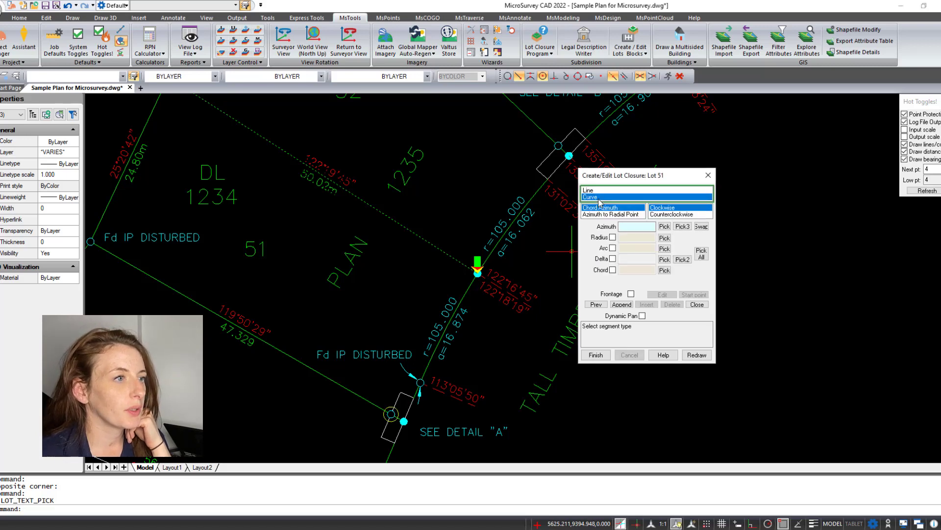
pyautogui.click(619, 214)
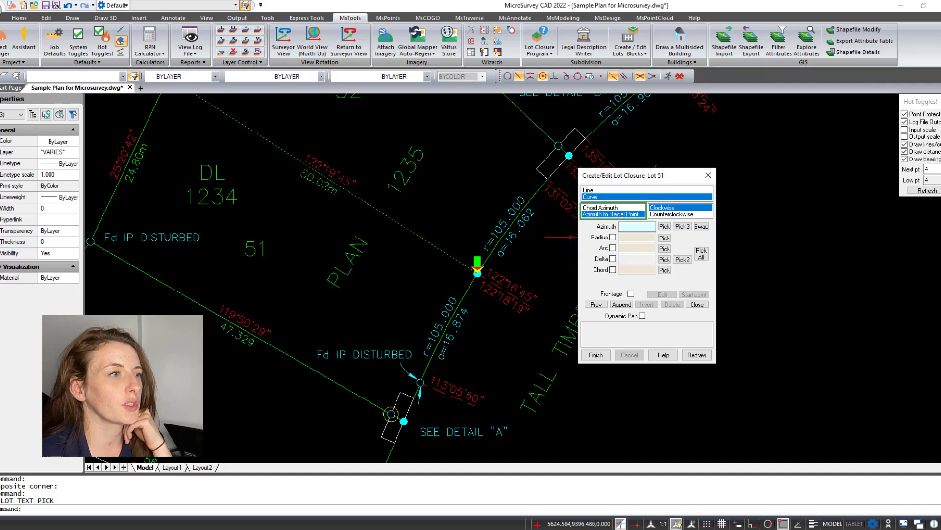
pyautogui.click(683, 216)
pyautogui.click(491, 292)
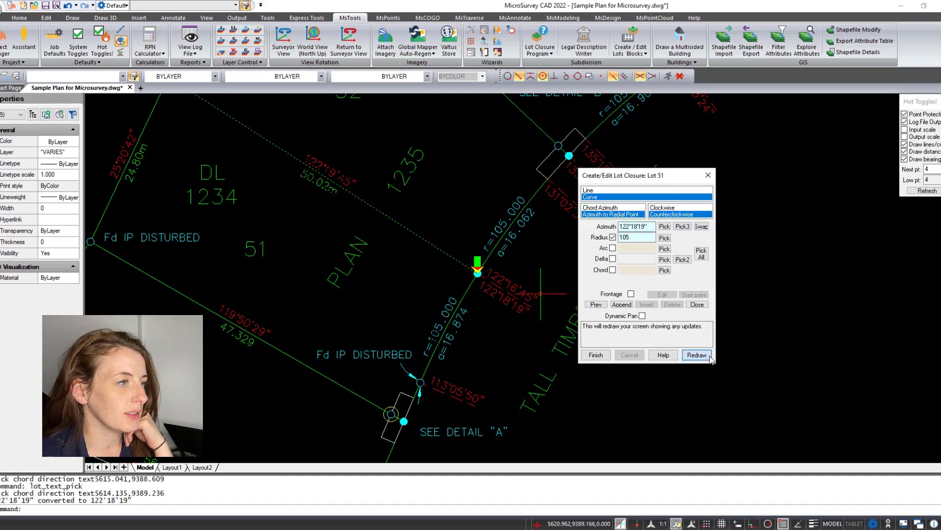
pyautogui.click(665, 249)
pyautogui.click(456, 335)
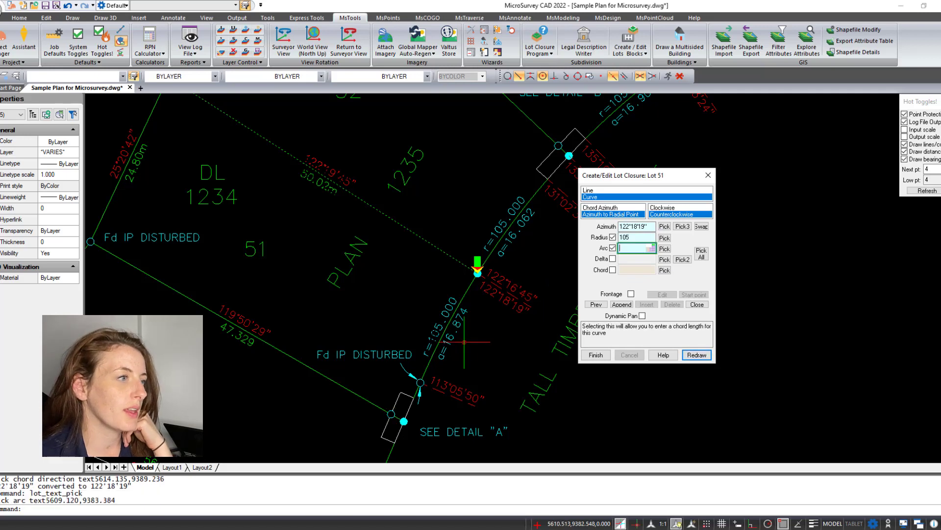
pyautogui.write('16')
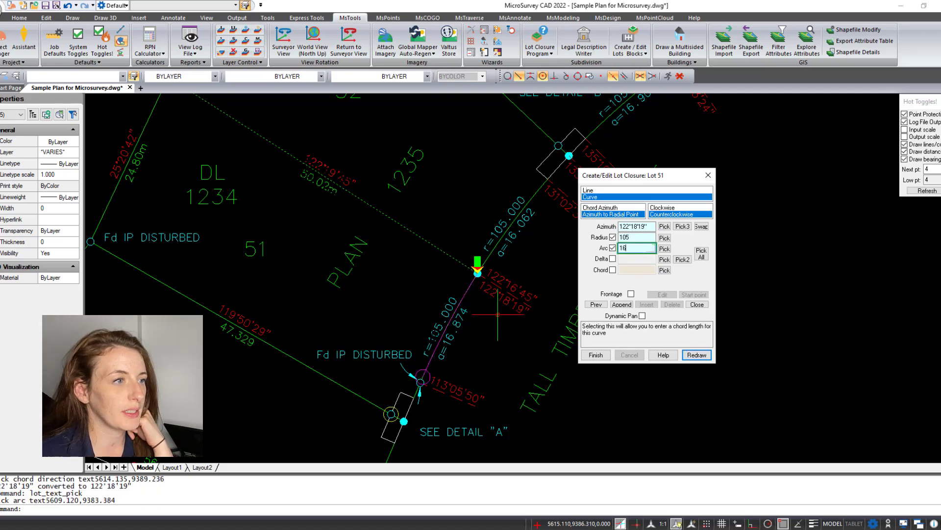
pyautogui.write('.874')
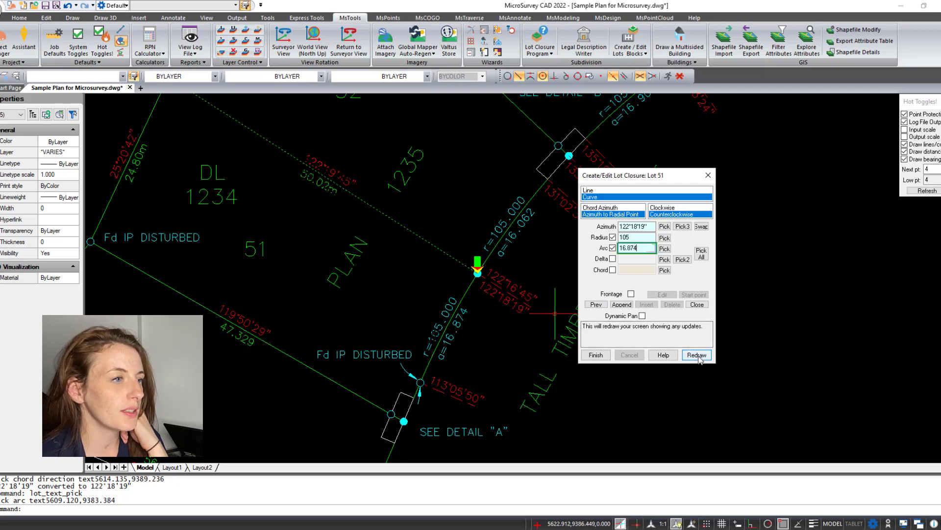
pyautogui.click(622, 305)
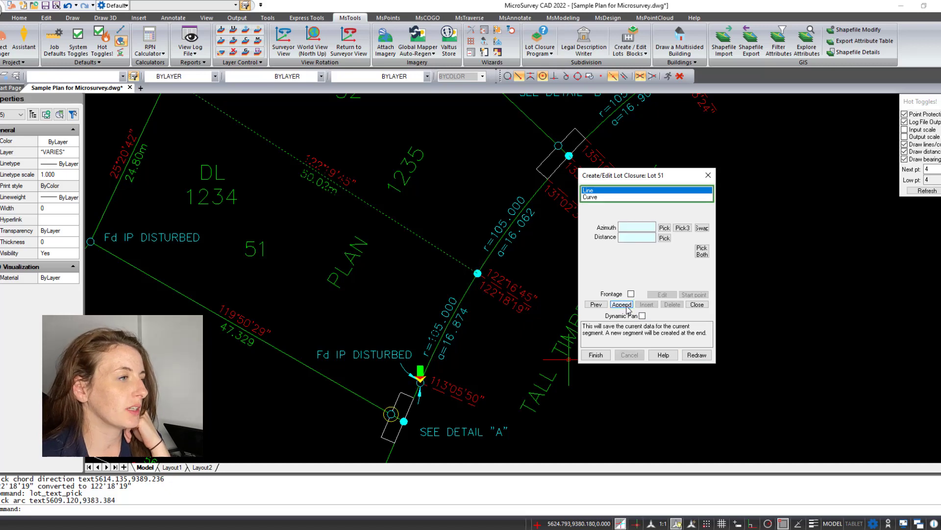
# Pan and zoom to the short right-of-way lines along Tall Timbers Crescent
pyautogui.moveTo(452, 408); pyautogui.dragTo(453, 302, button='middle')
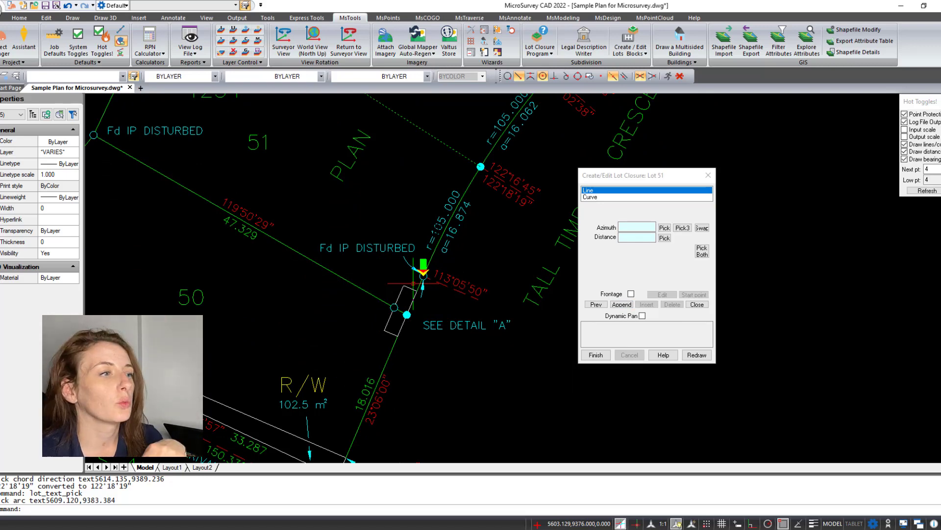
pyautogui.moveTo(413, 283); pyautogui.dragTo(378, 210, button='middle')
pyautogui.scroll(-1, 420, 330)
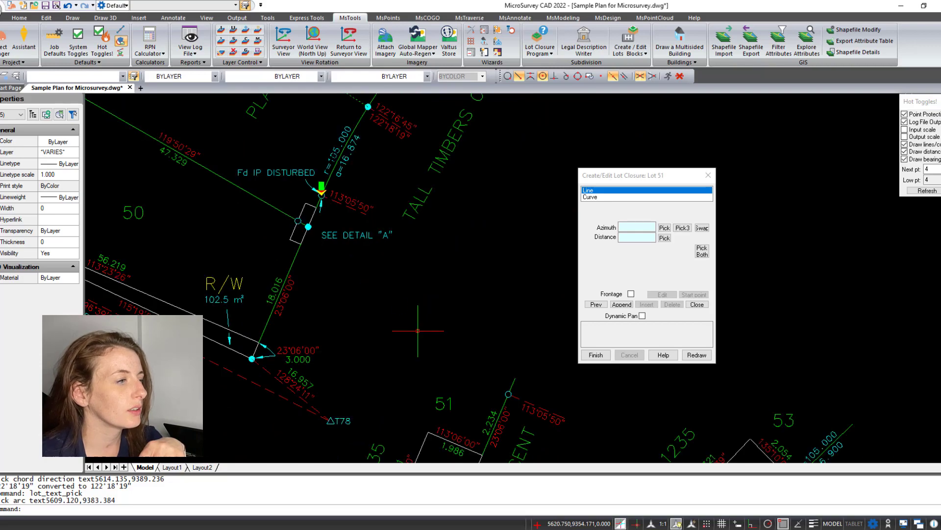
pyautogui.moveTo(420, 330); pyautogui.dragTo(361, 204, button='middle')
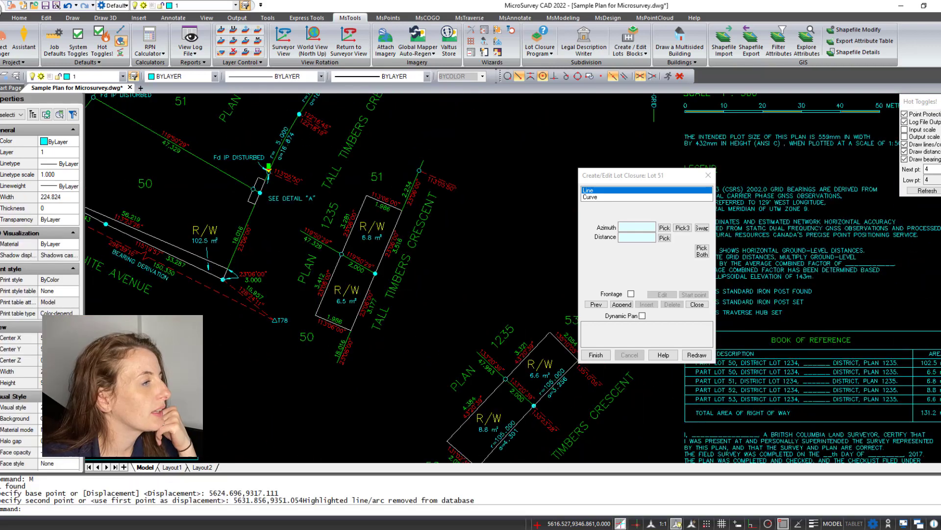
pyautogui.moveTo(316, 298); pyautogui.dragTo(298, 357, button='middle')
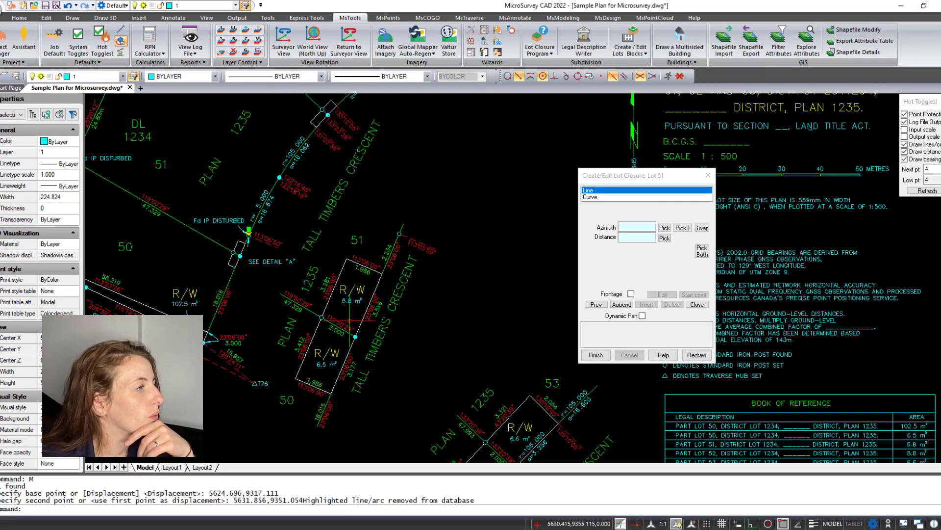
pyautogui.scroll(2, 259, 236)
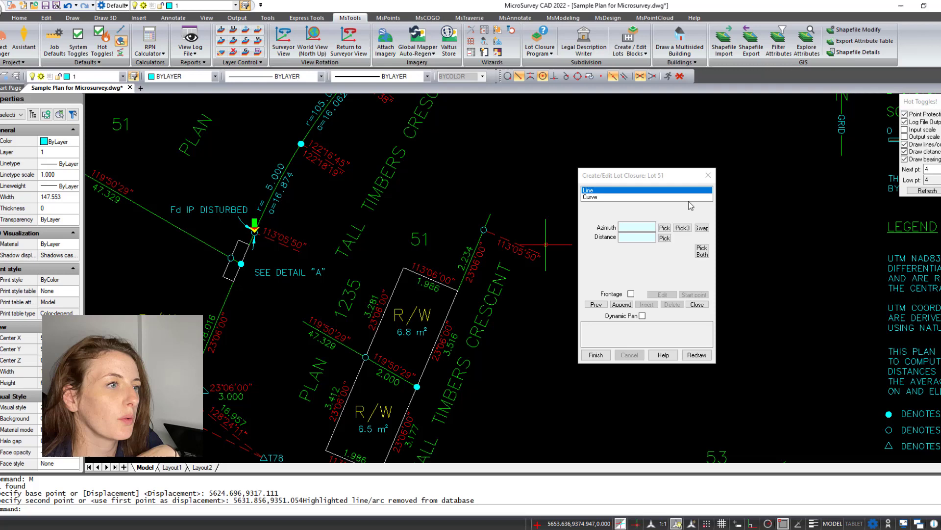
# Append the 2.234 leg picked from its labels, with the azimuth reversed
pyautogui.click(702, 251)
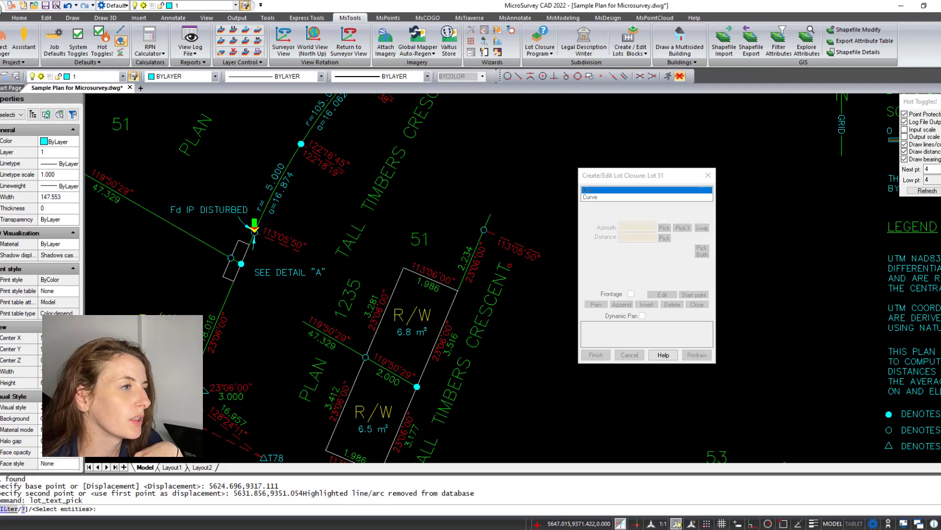
pyautogui.click(486, 265)
pyautogui.click(457, 249)
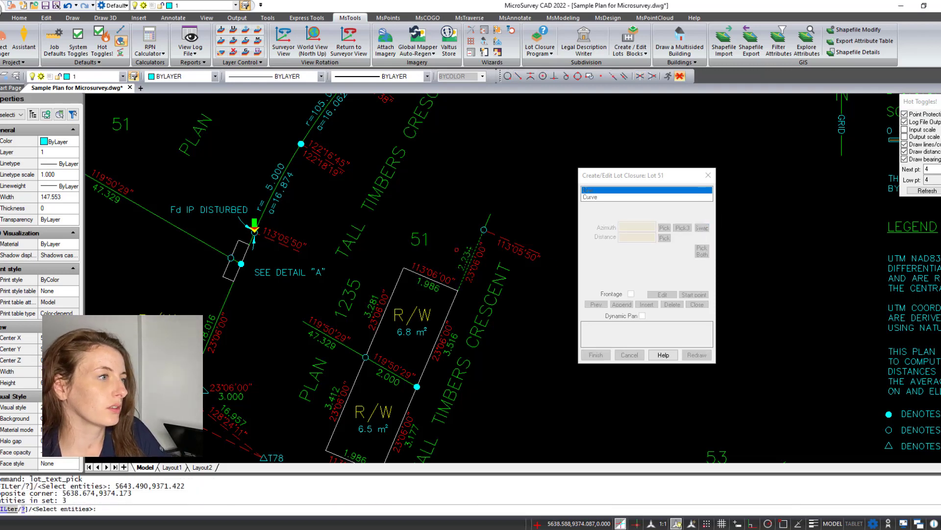
pyautogui.press('Return')
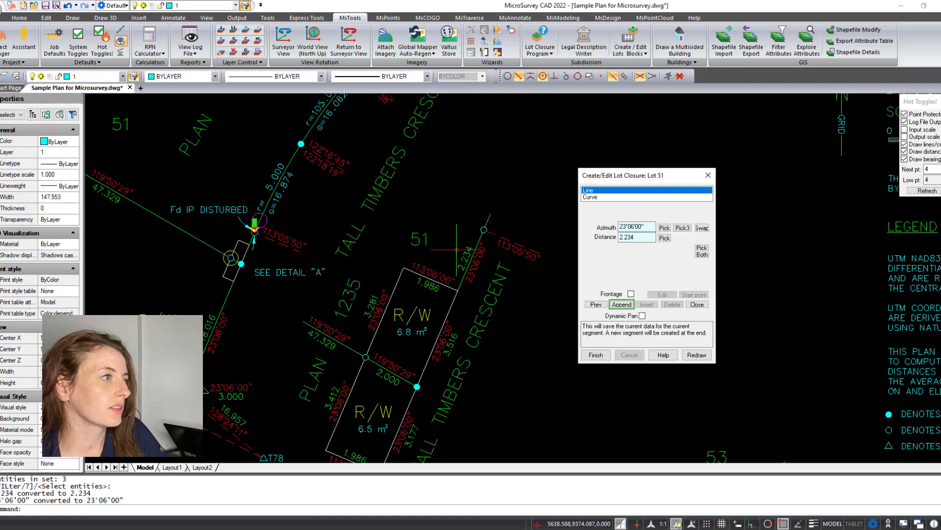
pyautogui.click(702, 228)
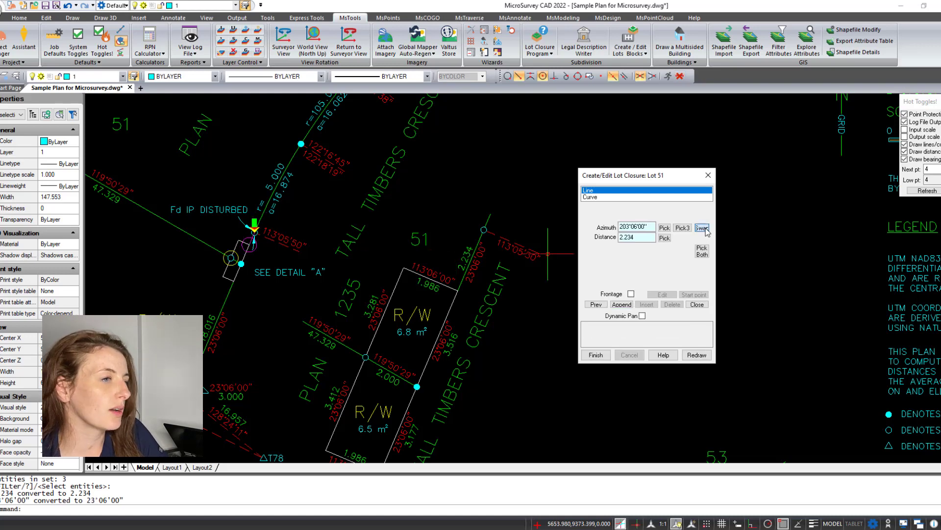
pyautogui.click(622, 305)
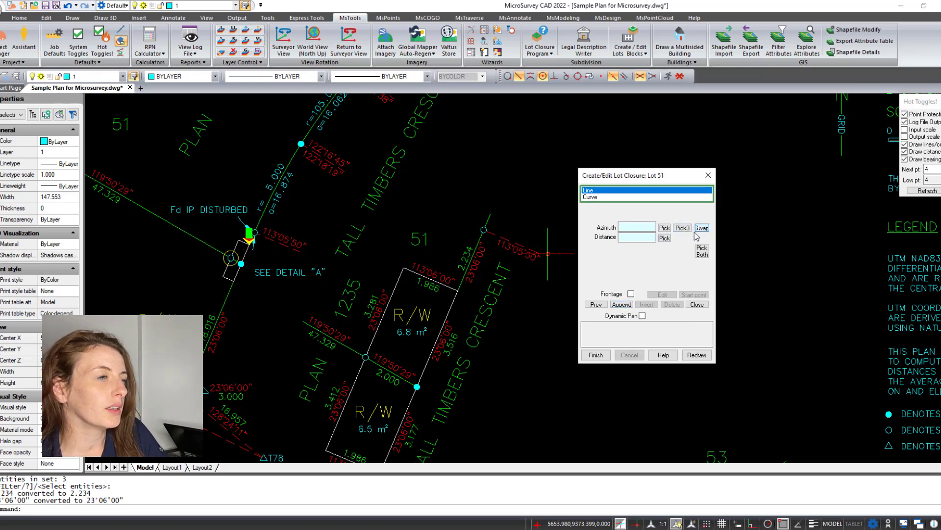
# Append the 1.986 leg picked from its labels, with the azimuth reversed
pyautogui.click(653, 228)
pyautogui.click(664, 227)
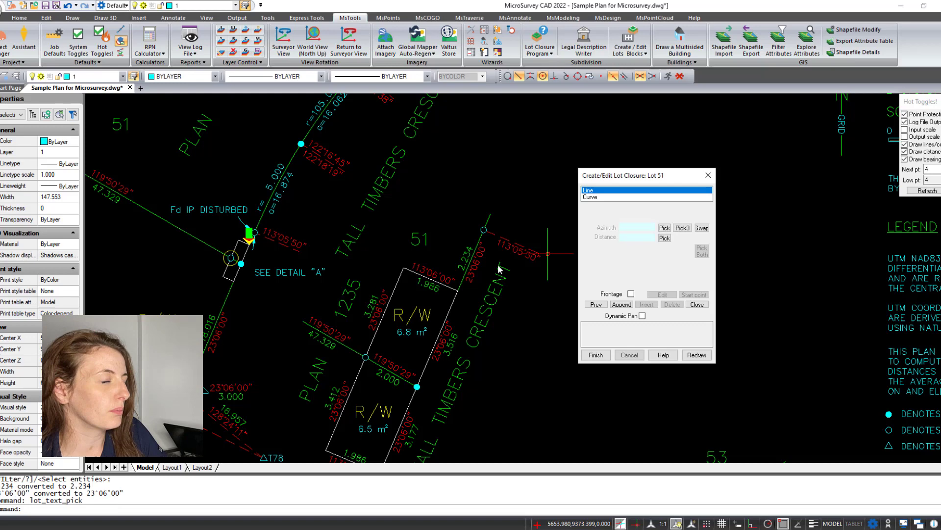
pyautogui.click(436, 294)
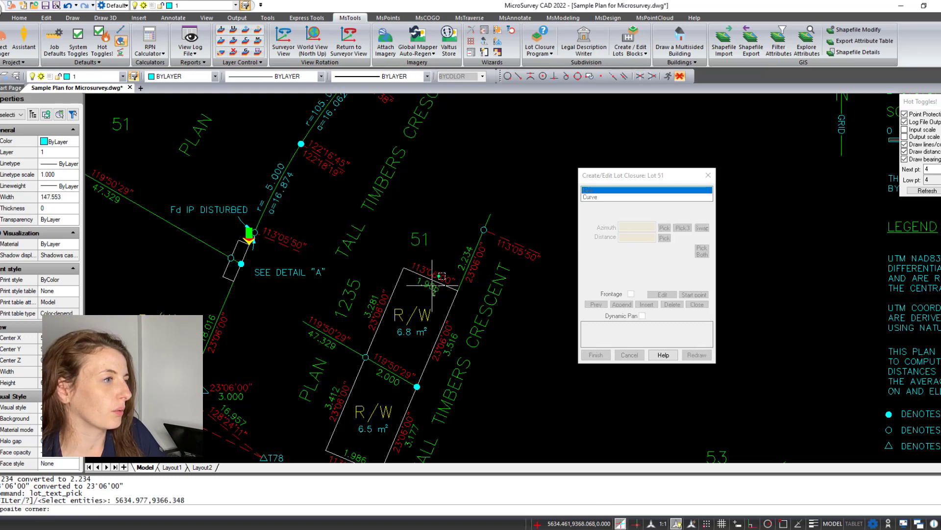
pyautogui.click(430, 254)
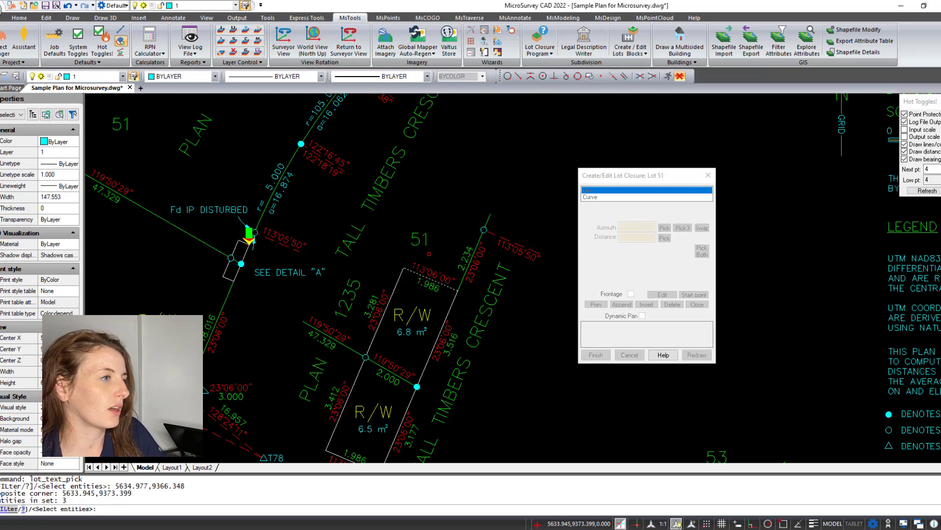
pyautogui.click(435, 271)
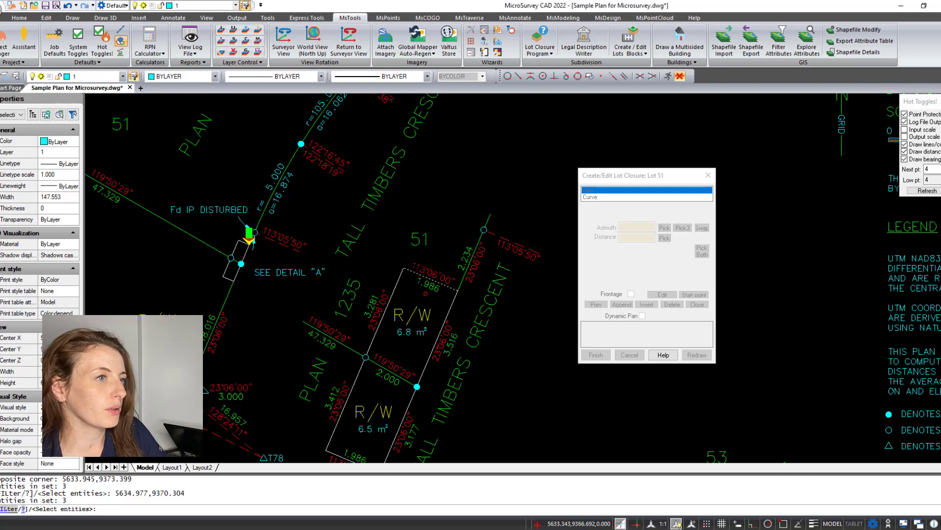
pyautogui.press('Return')
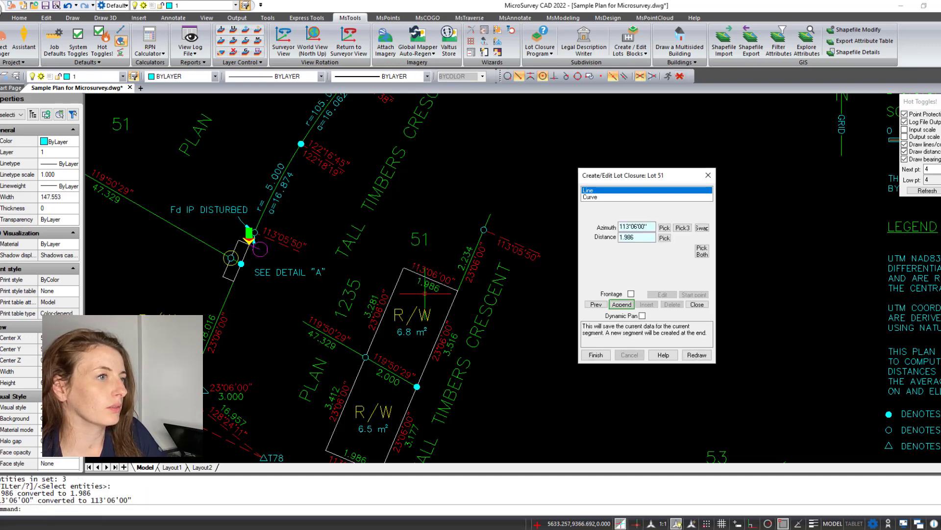
pyautogui.click(702, 228)
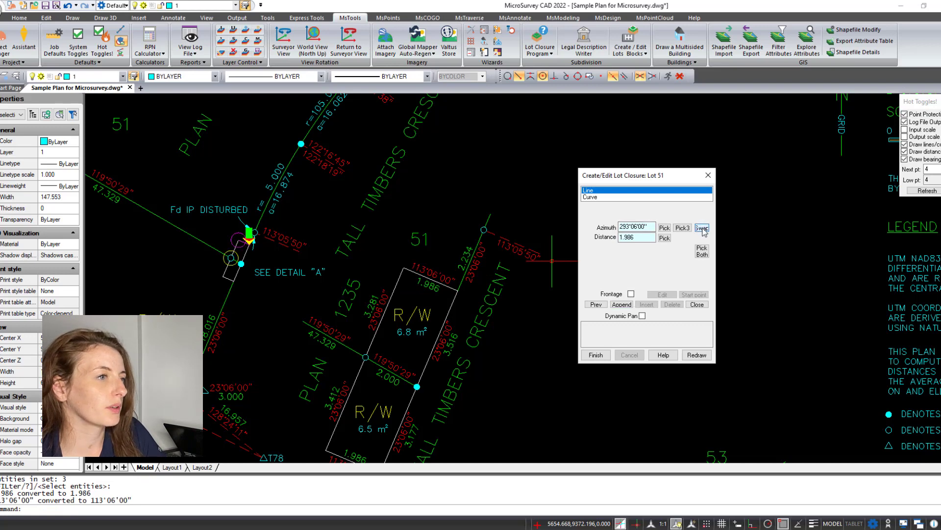
pyautogui.click(622, 305)
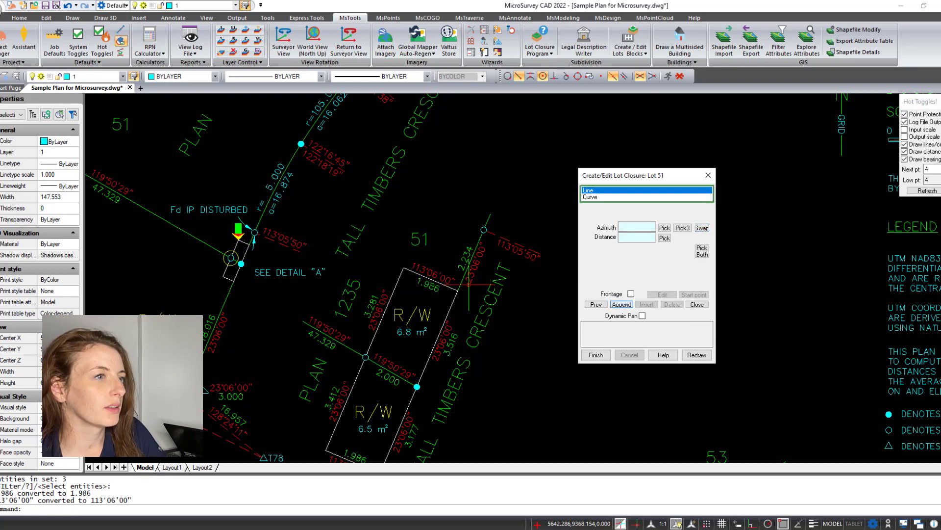
# Append the 3.281 leg picked from its labels, reversed to 203°06'00"
pyautogui.click(702, 251)
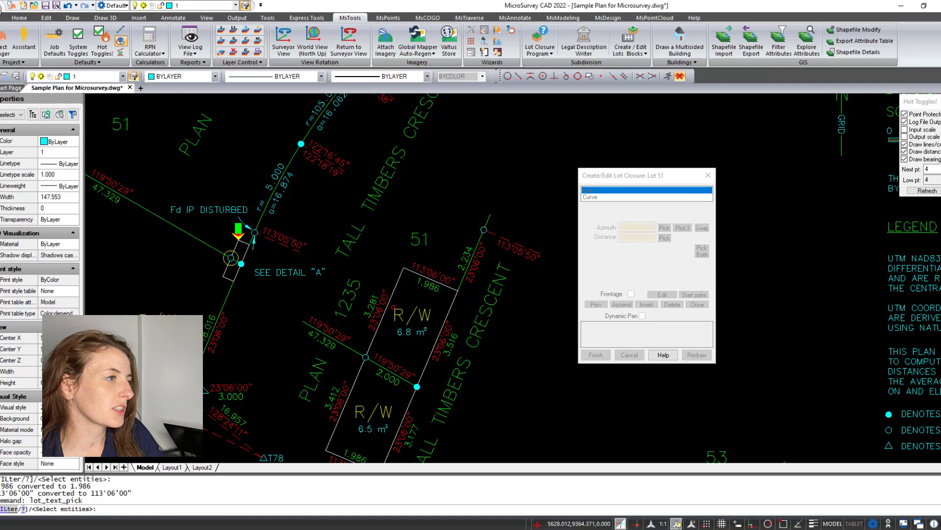
pyautogui.click(391, 313)
pyautogui.click(369, 299)
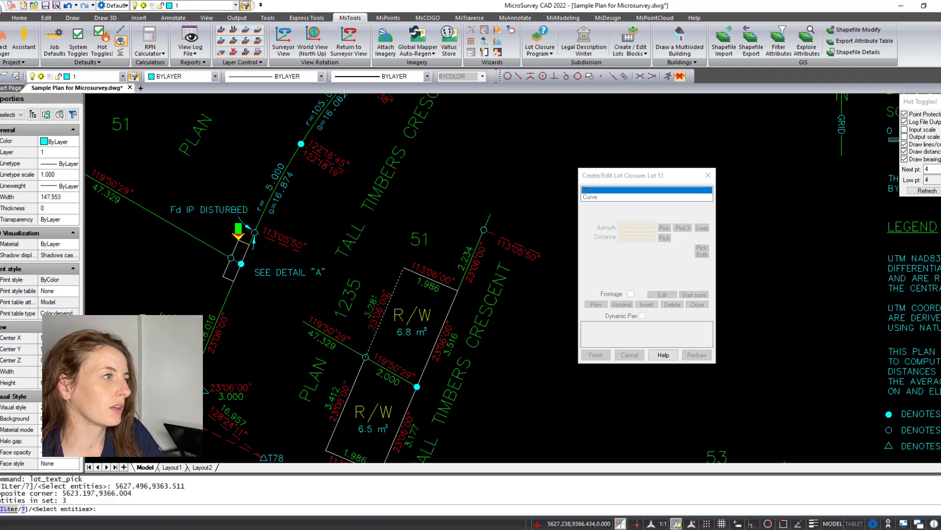
pyautogui.press('Return')
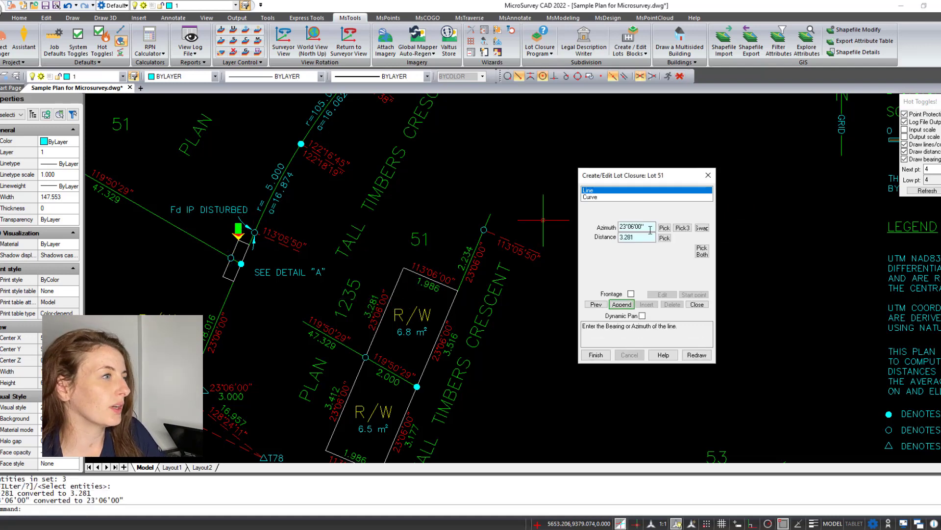
pyautogui.click(702, 227)
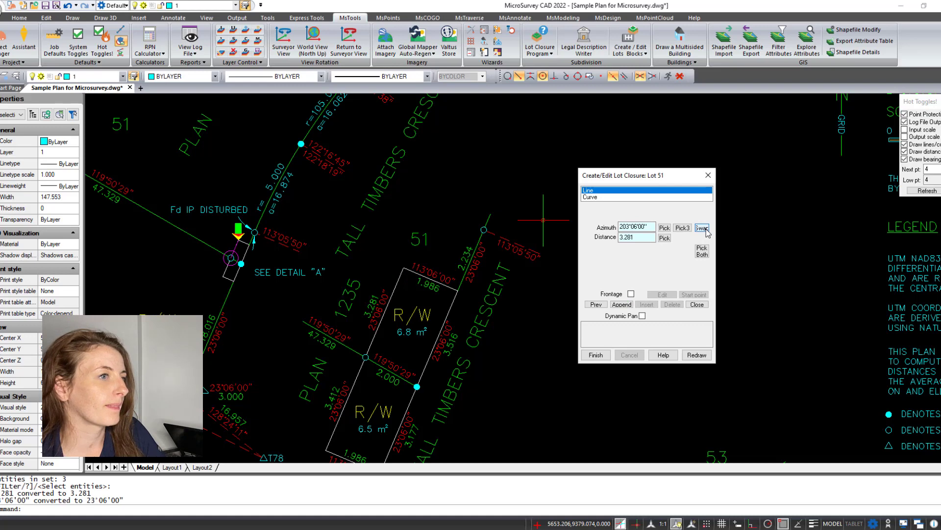
pyautogui.click(630, 305)
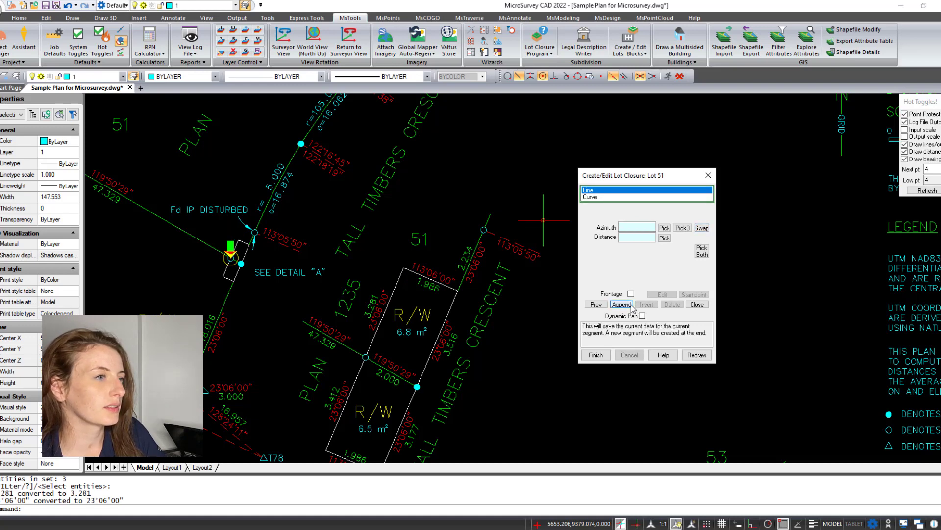
# Finish the closure: report shows 0.004 error at 320°54'37", ratio 1:32826.7
pyautogui.click(602, 354)
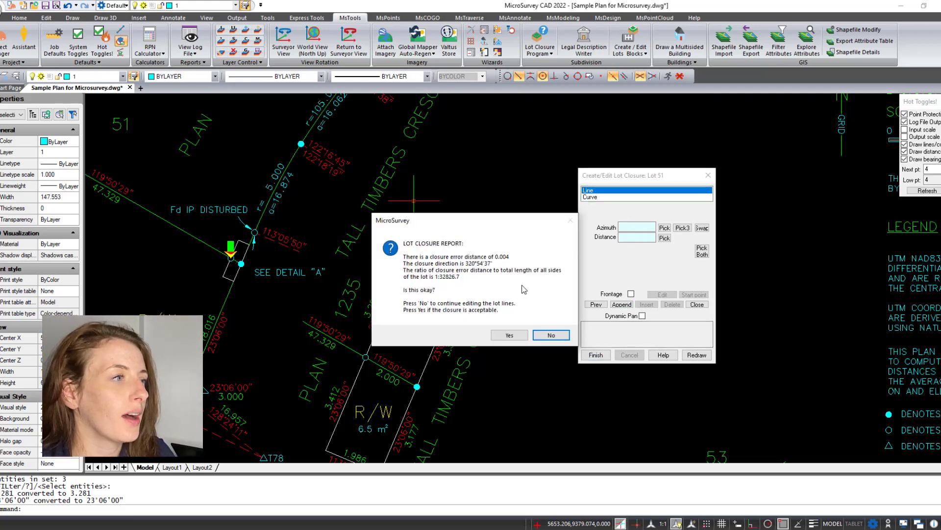
# Accept the Lot 51 closure so the lc_Lot 51.txt report opens
pyautogui.click(515, 335)
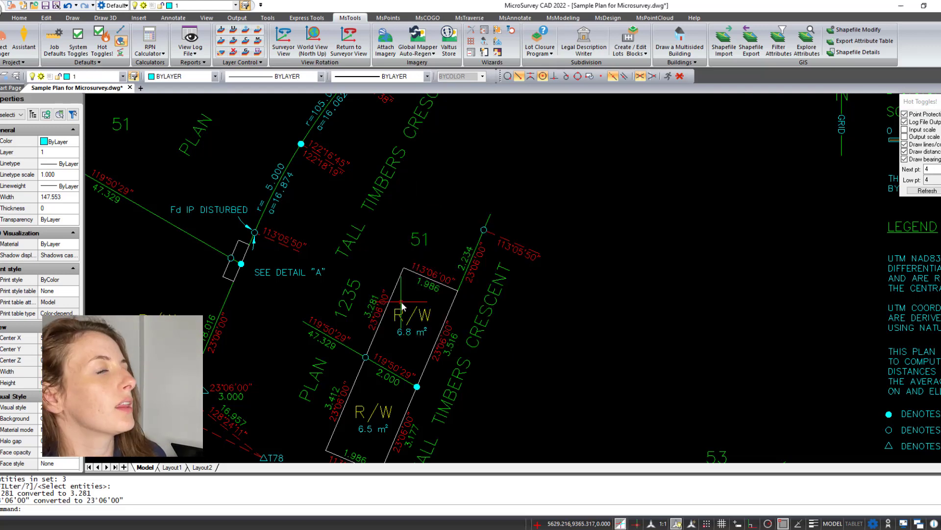